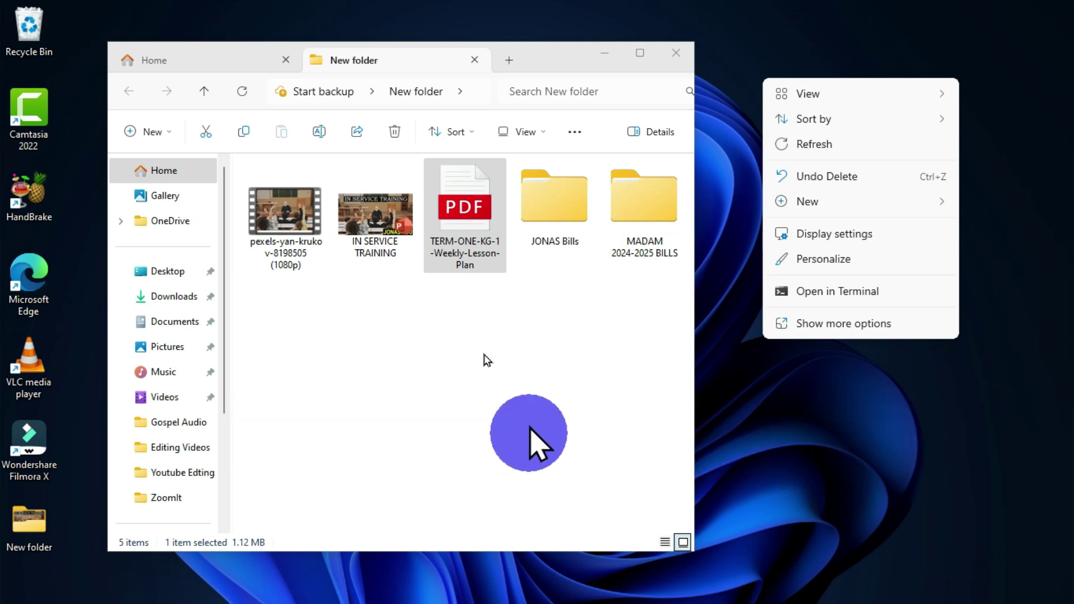
click(172, 66)
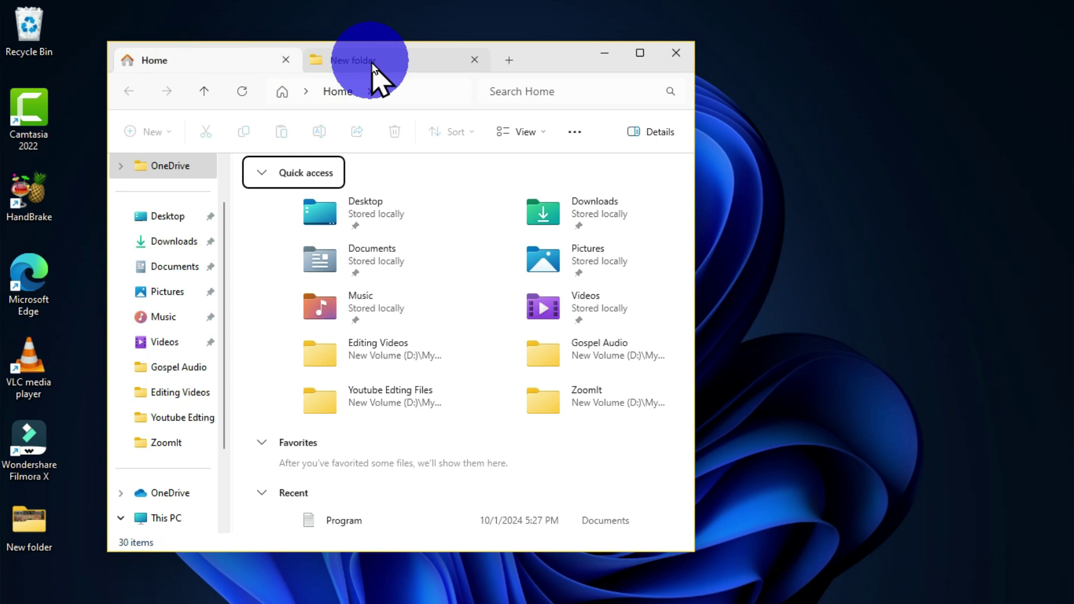
click(372, 63)
click(192, 61)
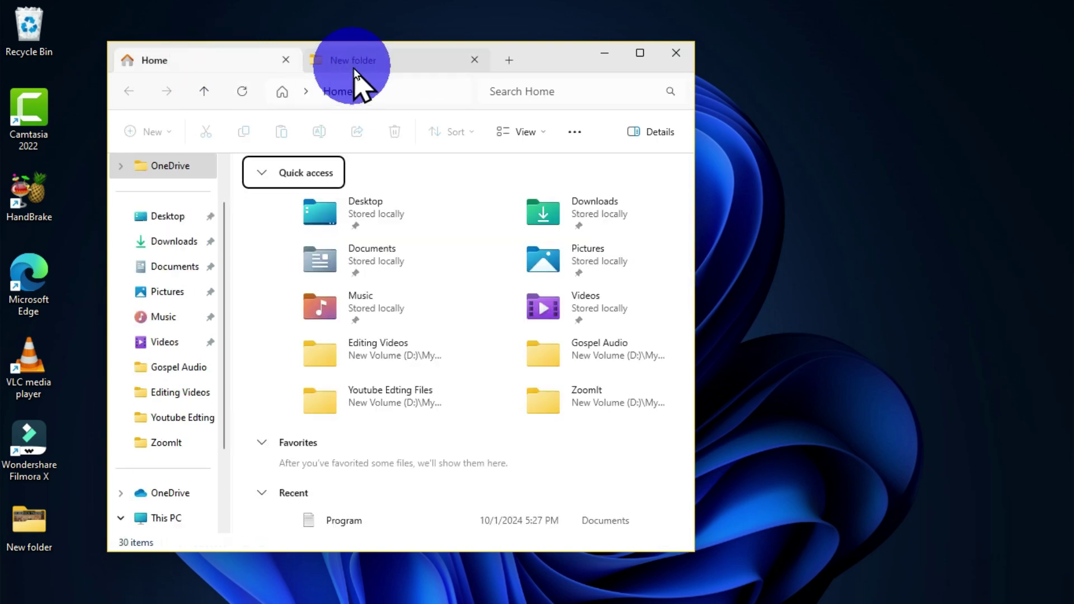
click(355, 66)
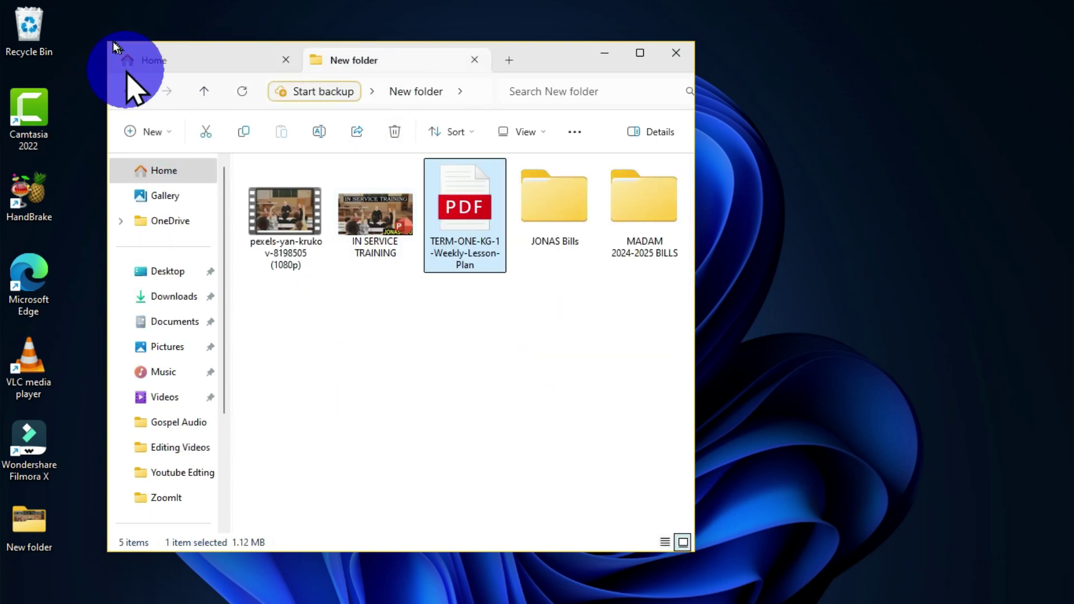
drag(375, 62, 168, 78)
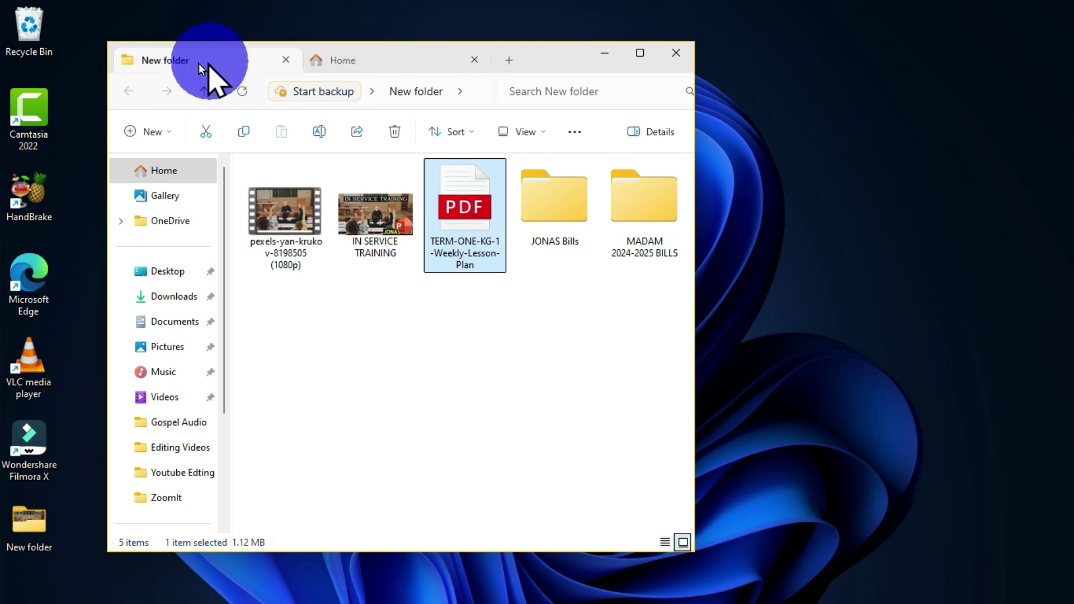
click(360, 61)
drag(310, 72, 342, 448)
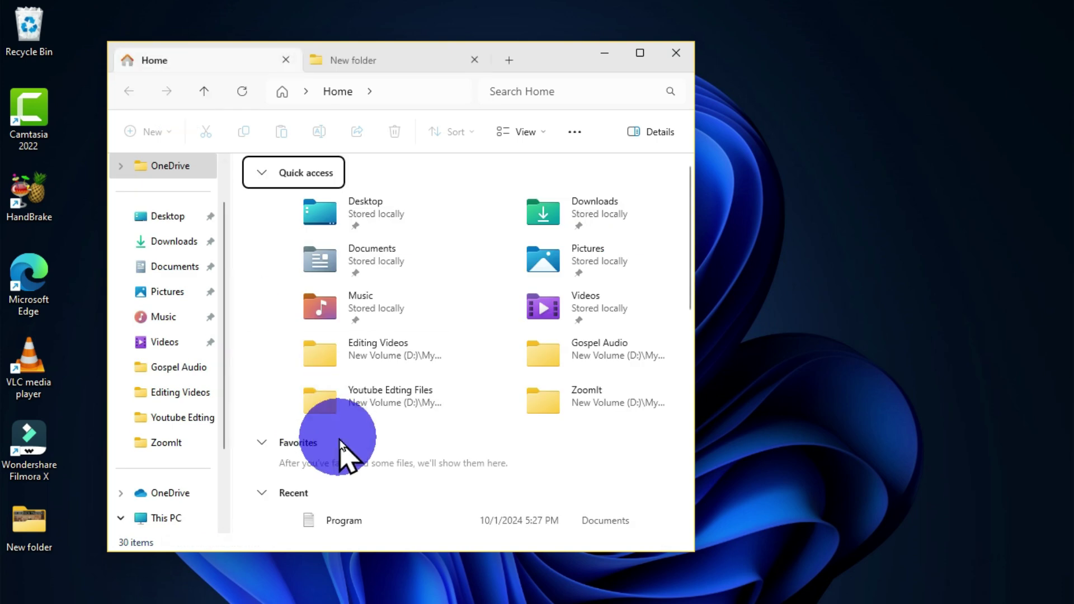
Step: With the details pane shown, open Editing Videos, inspect the Clapping Hands video, then hide the pane
click(666, 147)
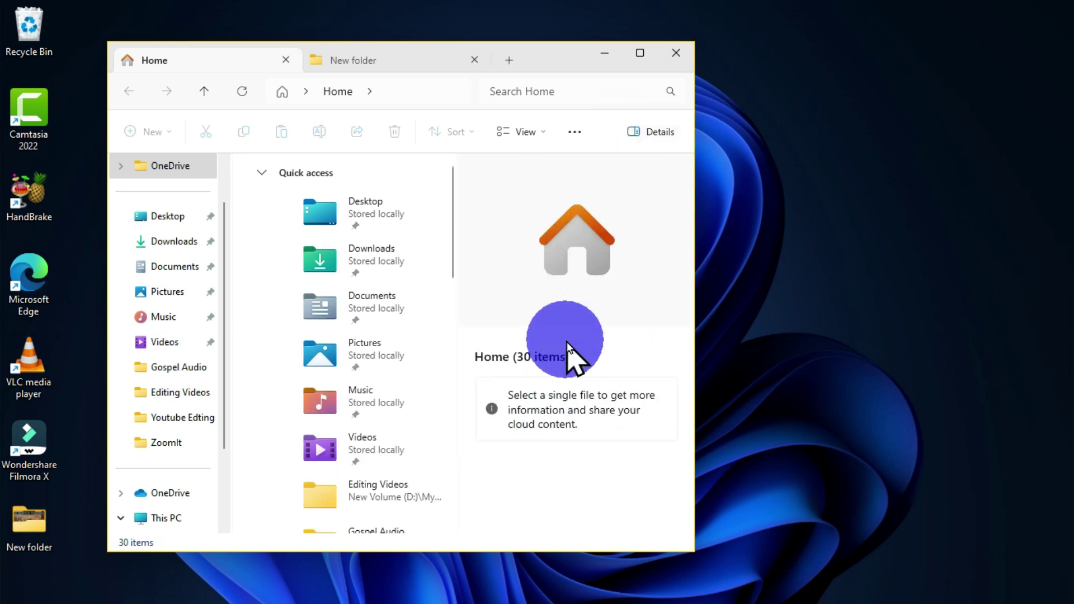
double_click(374, 483)
click(395, 254)
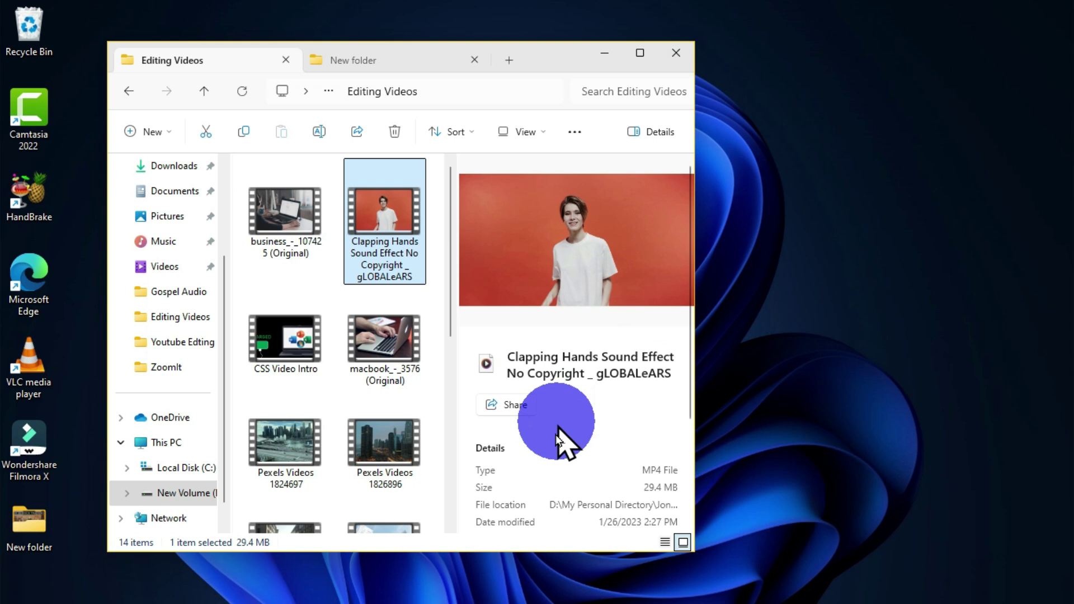
scroll(556, 436, down, 1)
scroll(556, 436, down, 2)
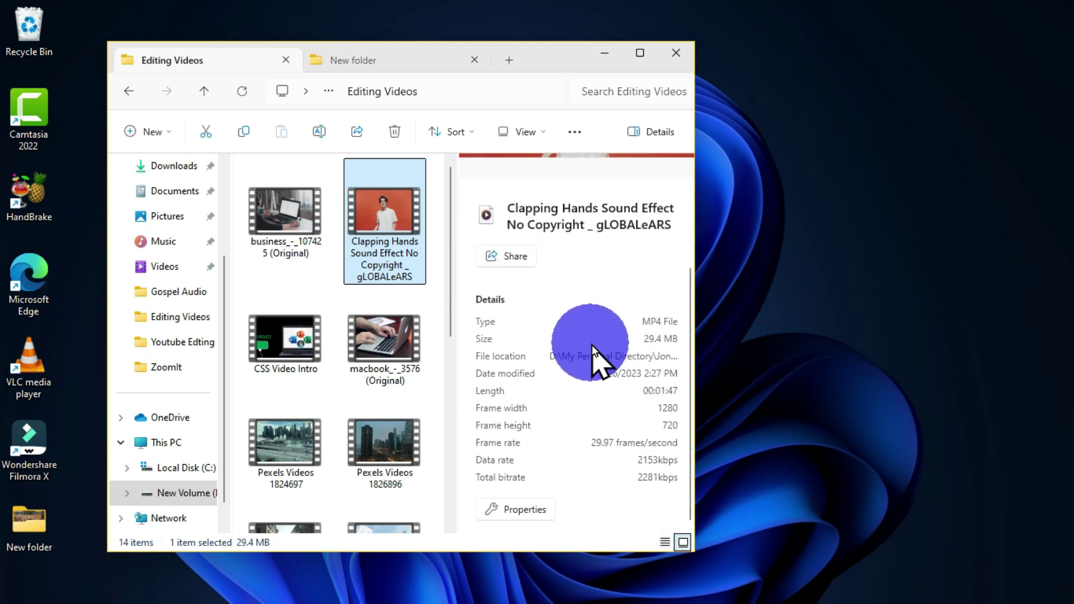
click(660, 136)
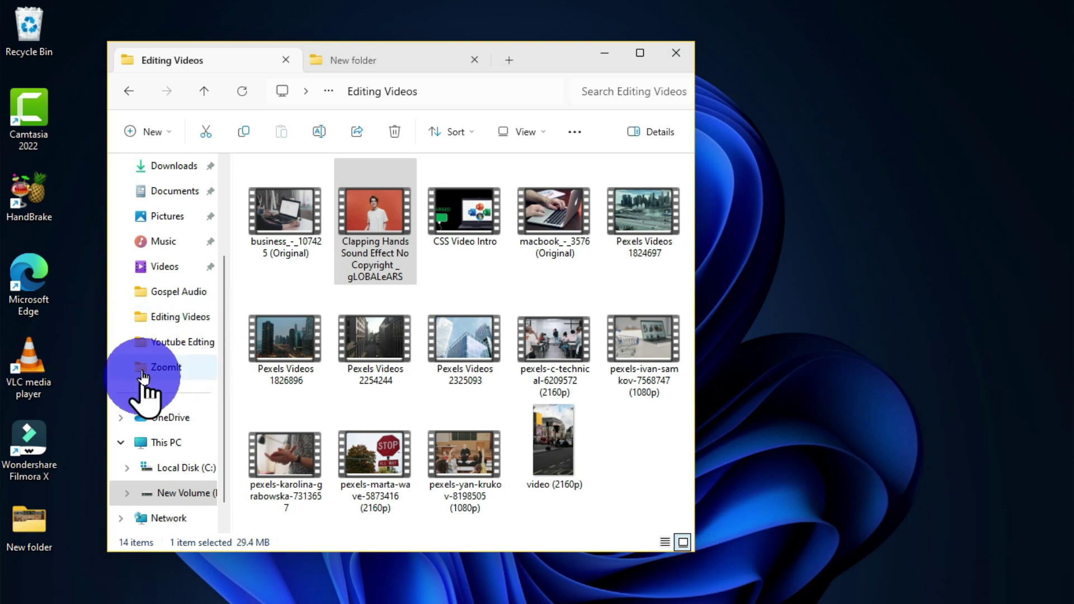
Step: Open the Youtube Edting Files folder and look over the layout options
scroll(168, 359, down, 1)
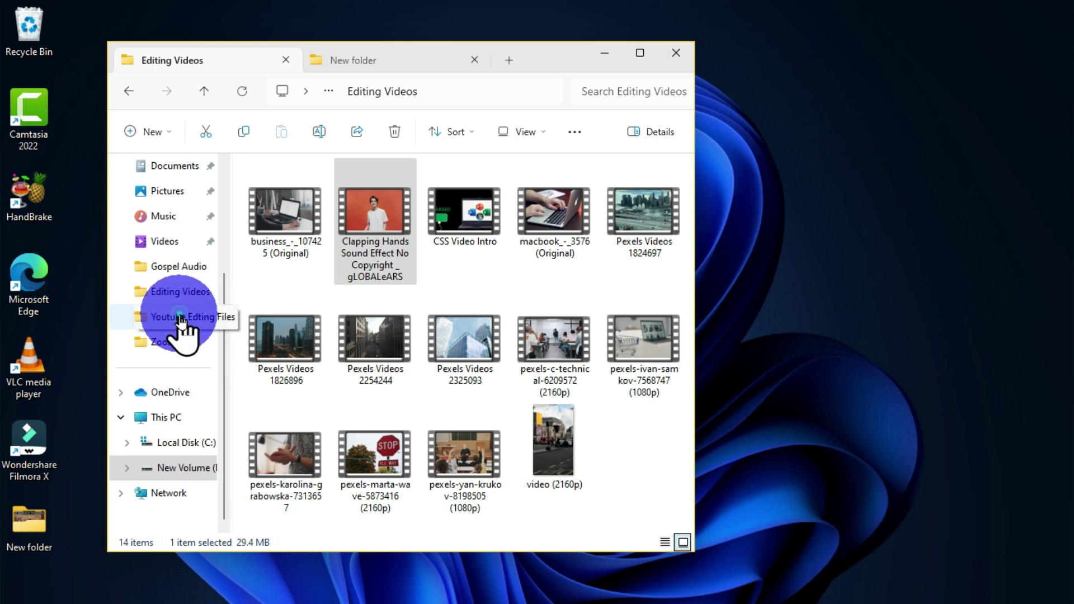
click(180, 319)
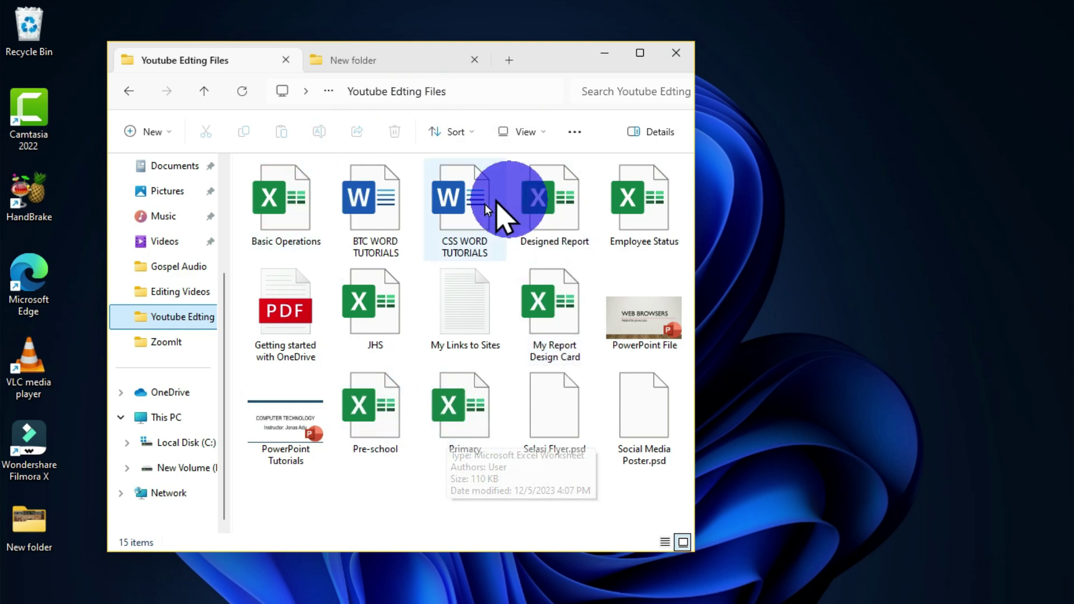
click(538, 134)
click(542, 132)
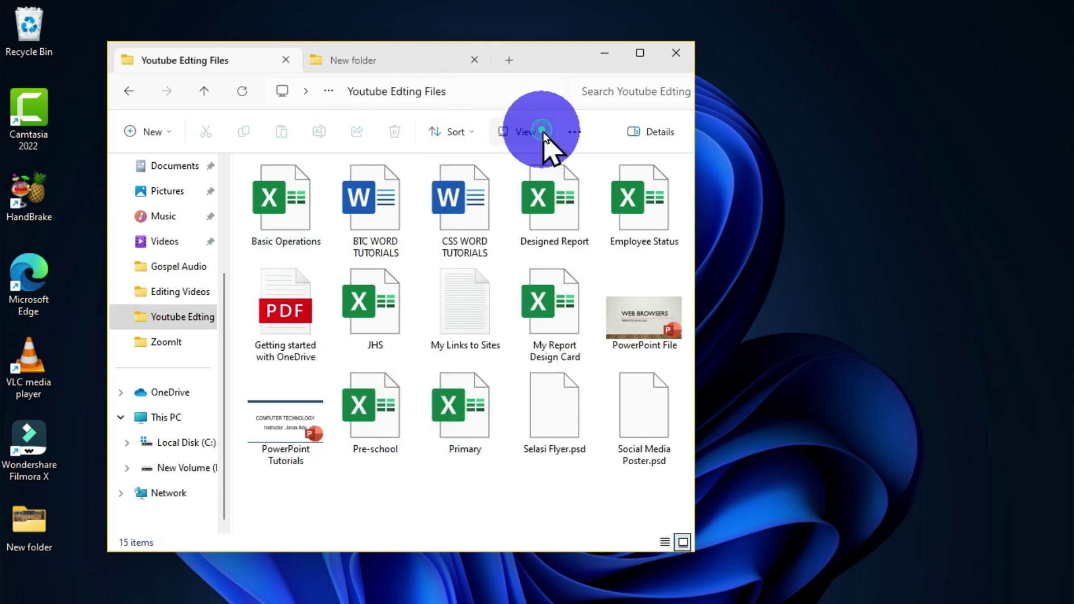
Step: Sort the folder's files by date modified in descending order
click(472, 135)
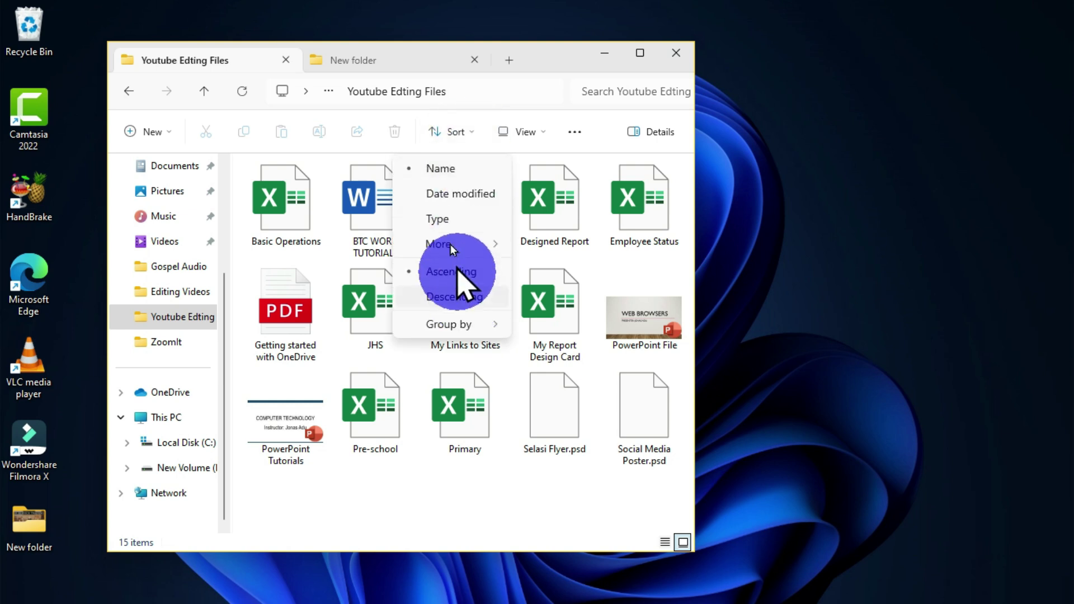
click(451, 170)
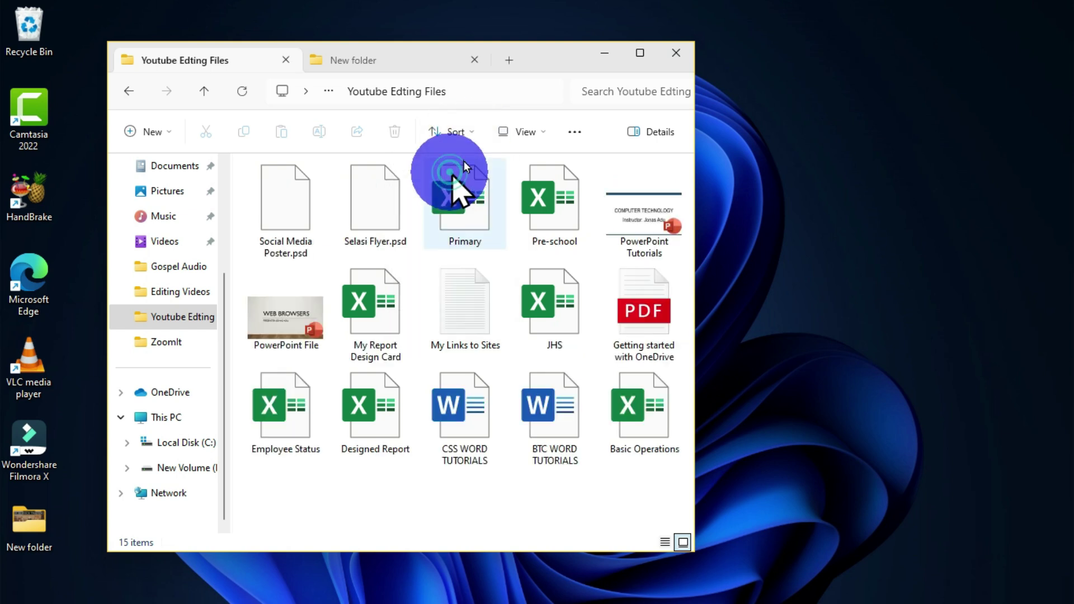
click(473, 132)
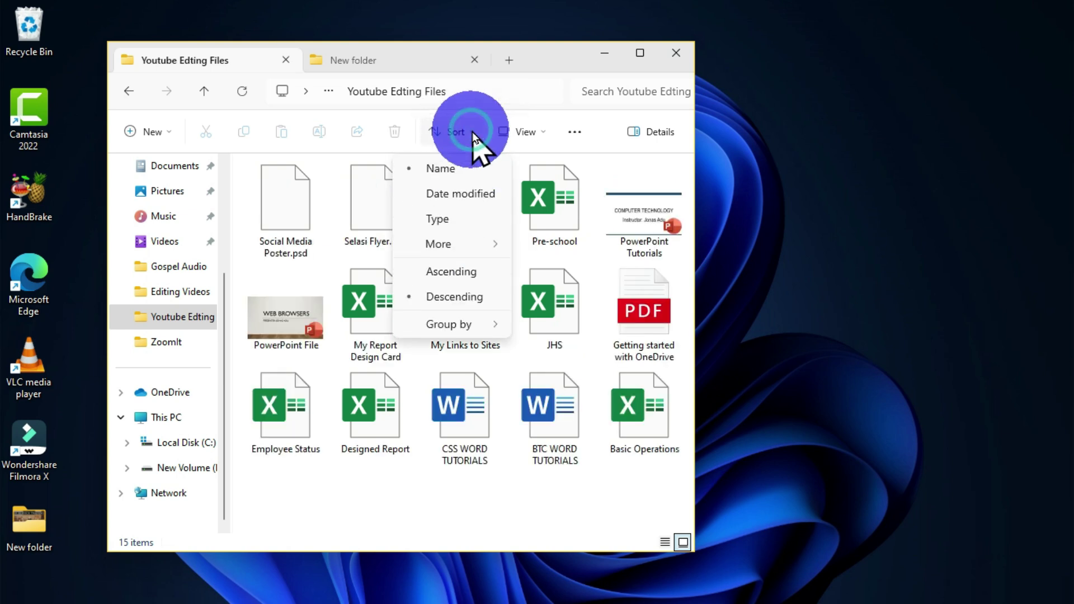
click(465, 194)
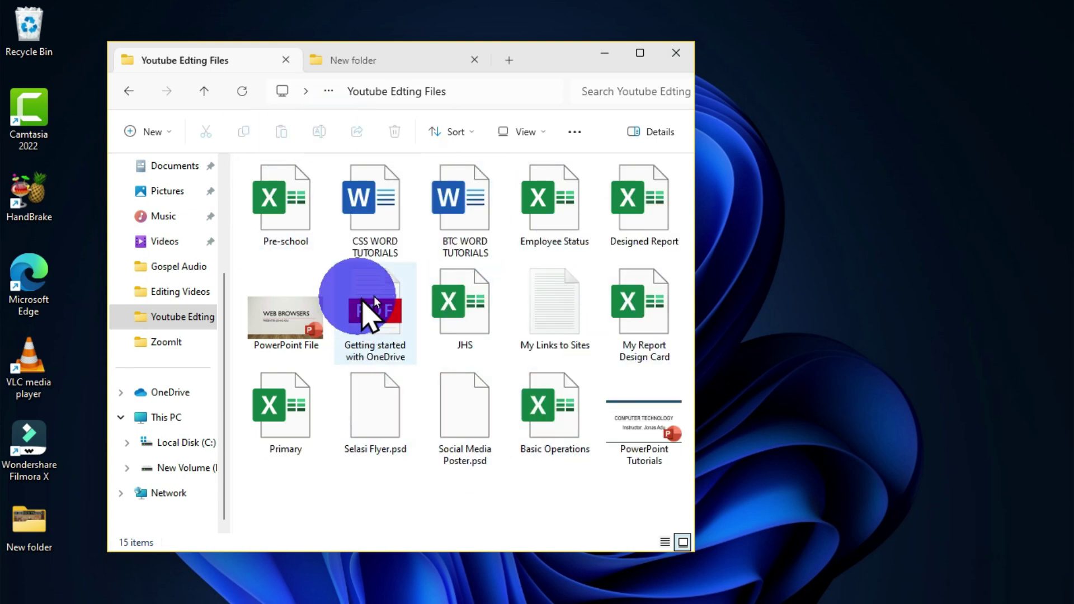
click(471, 135)
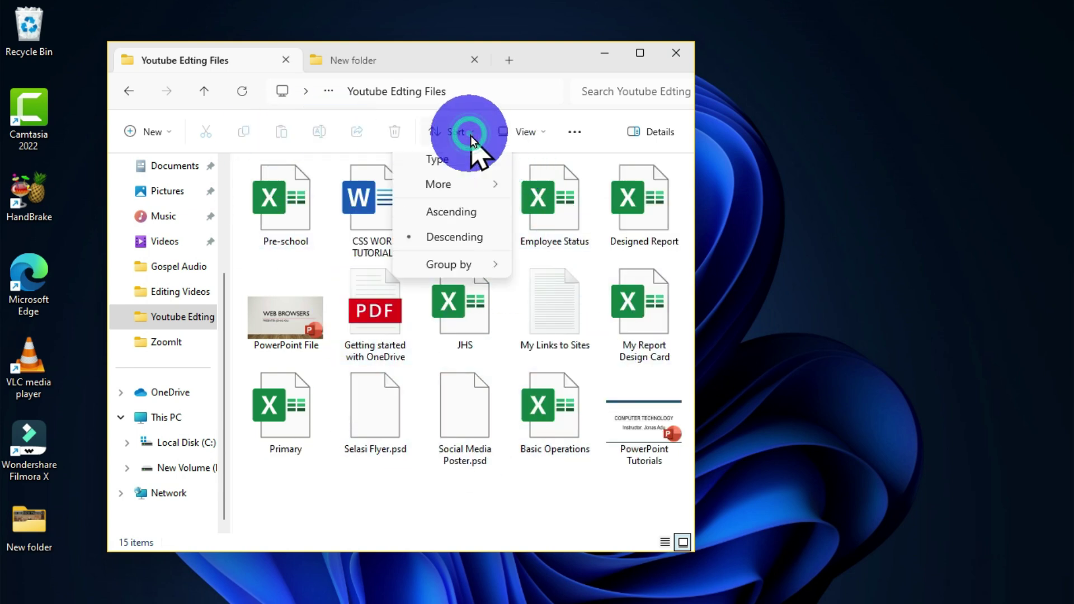
click(471, 135)
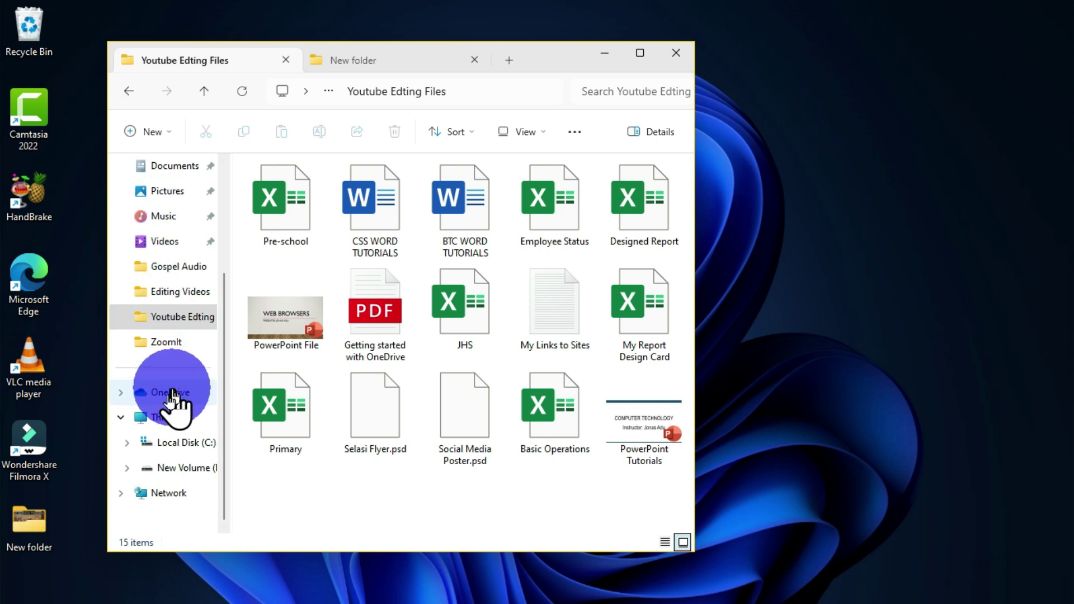
click(537, 133)
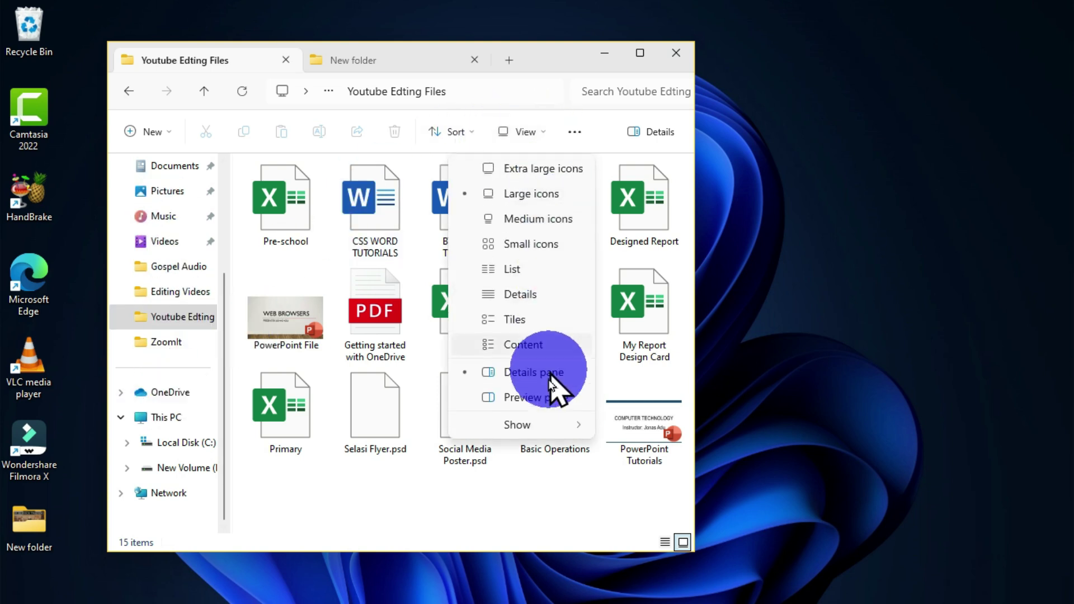
mouse_move(538, 419)
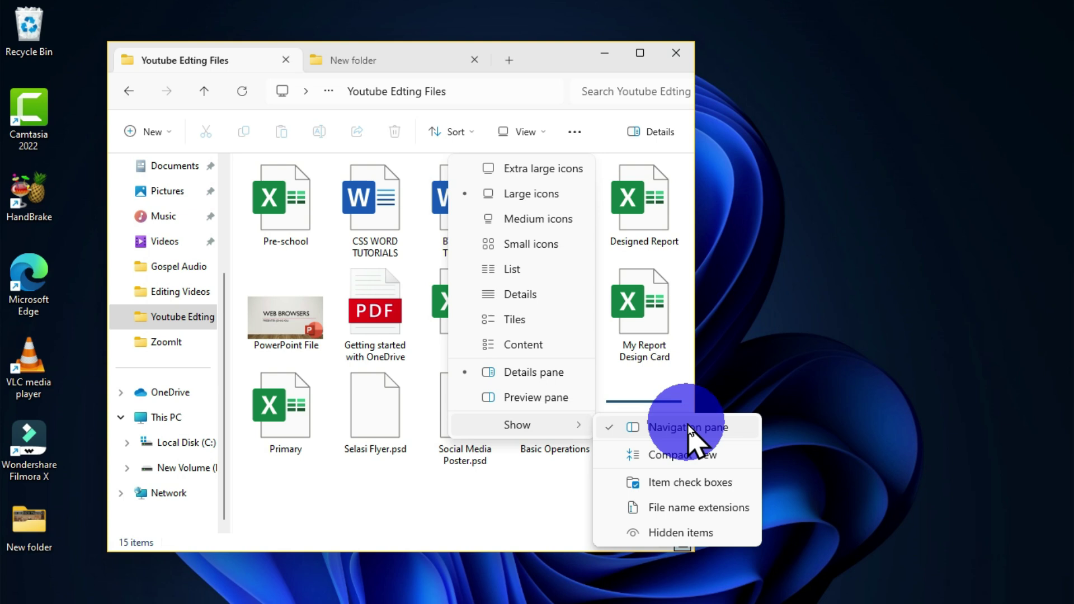
click(613, 430)
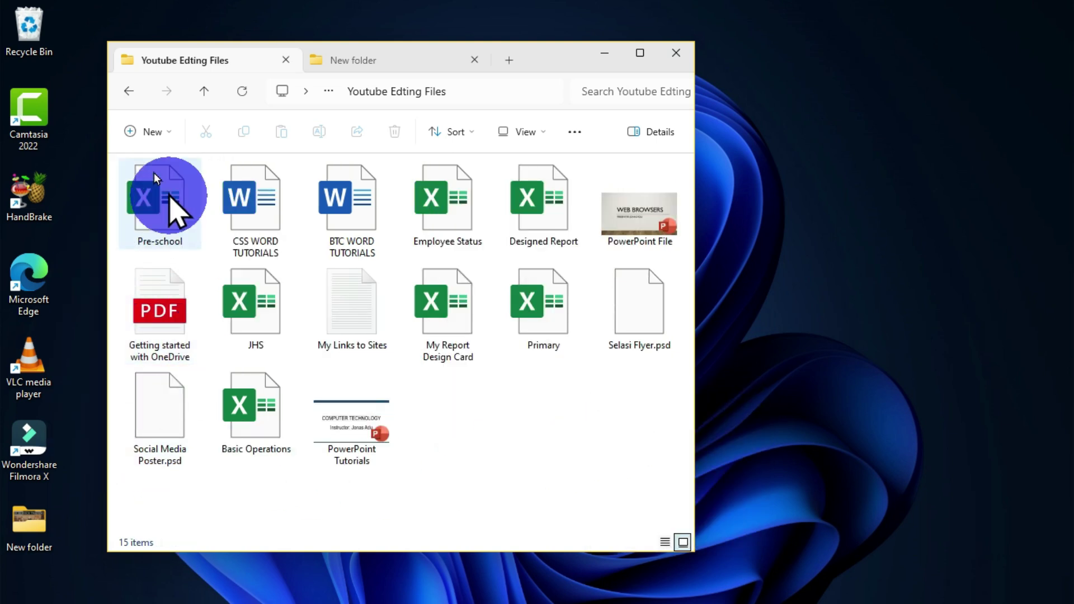
mouse_move(174, 433)
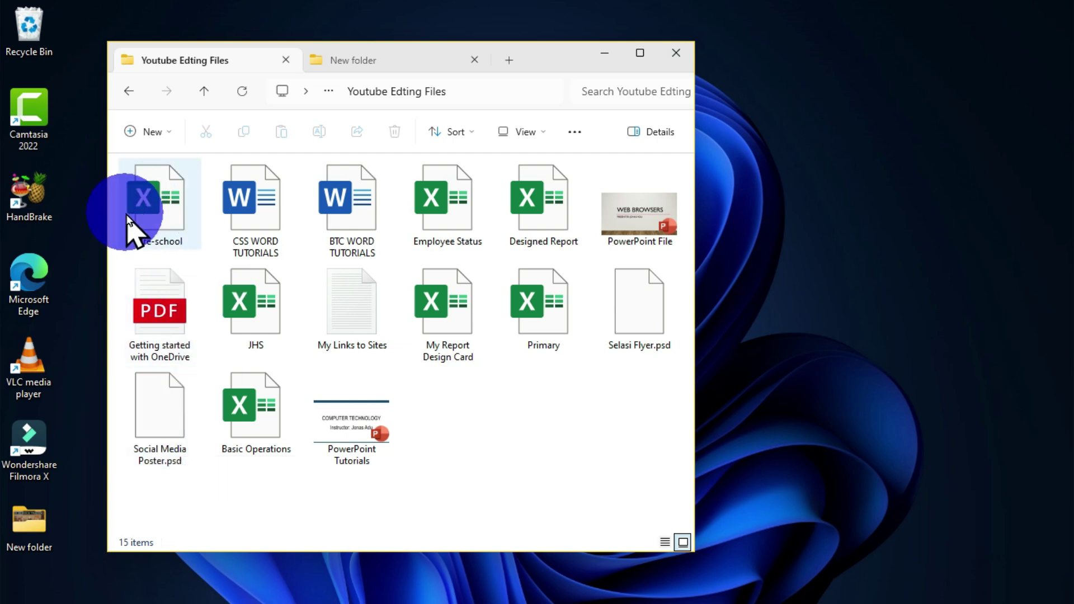
mouse_move(126, 216)
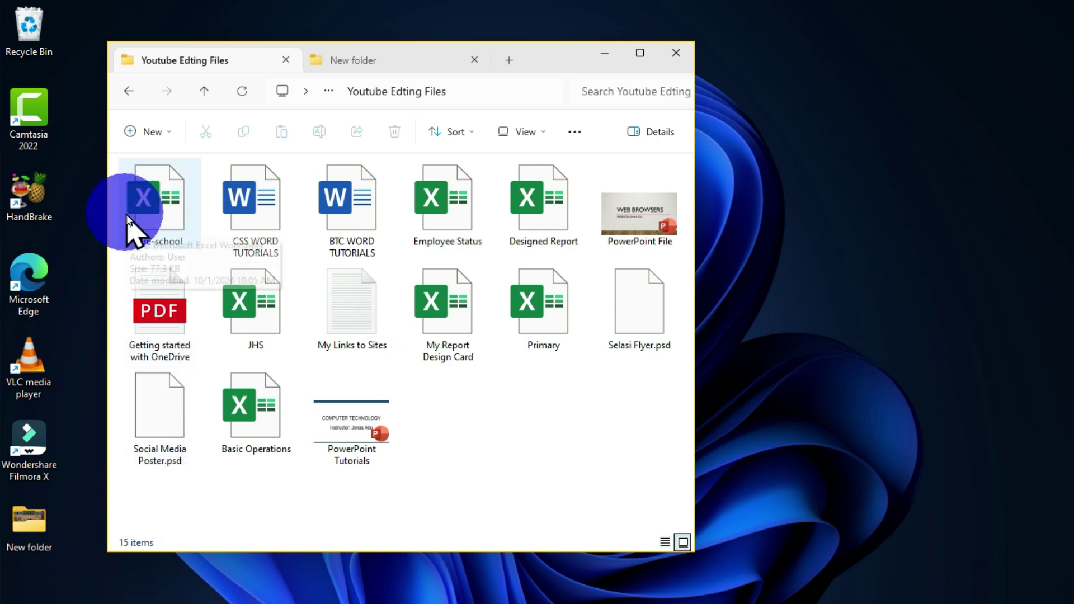
click(540, 135)
mouse_move(555, 419)
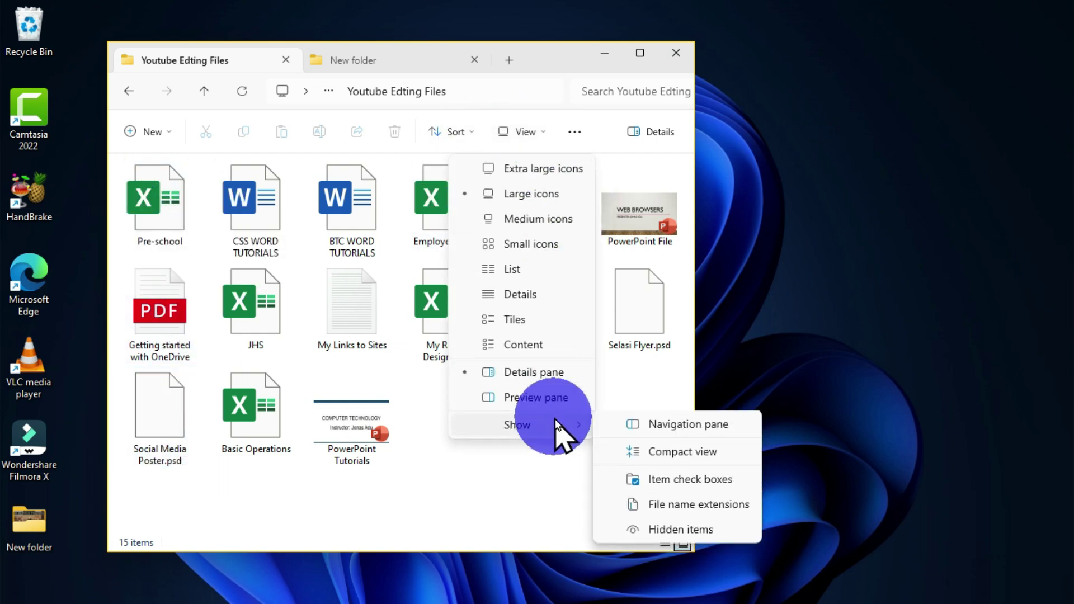
click(669, 430)
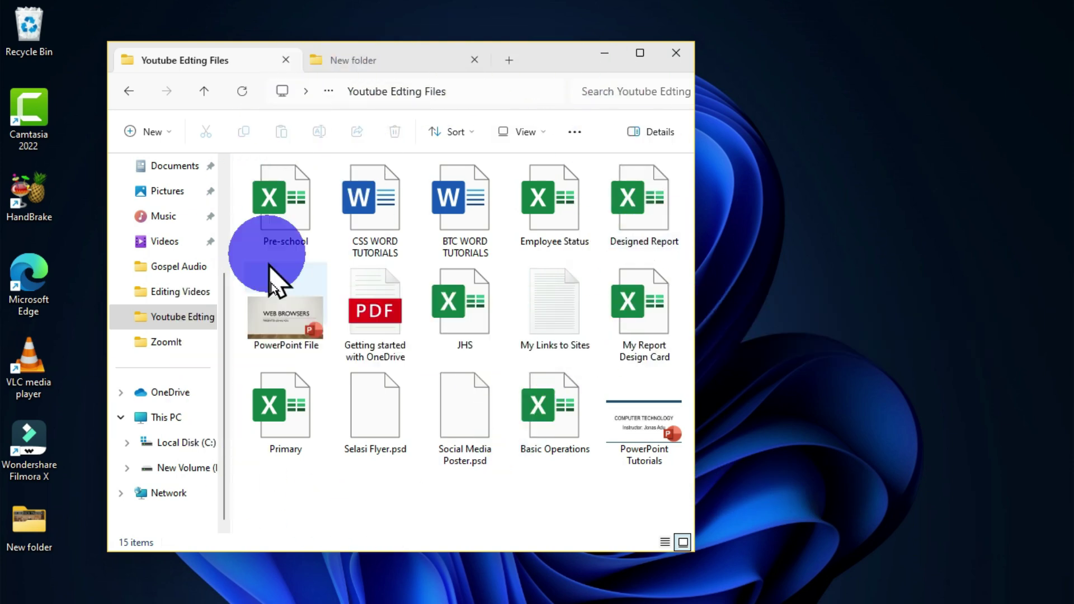
Step: Open Personalize from the desktop's right-click menu and scroll down the Personalization page
mouse_move(385, 365)
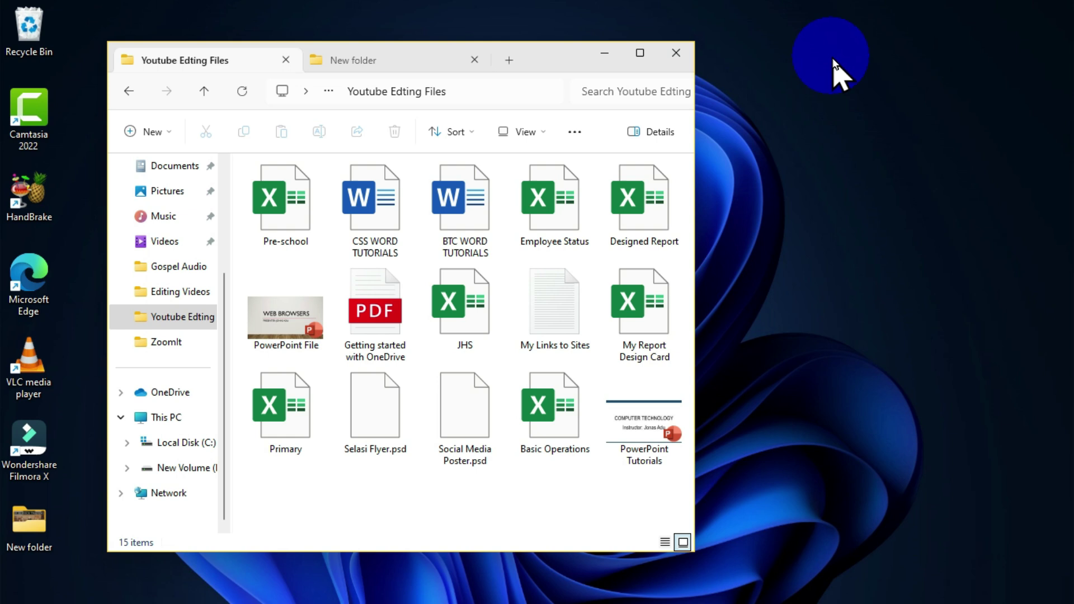
right_click(797, 85)
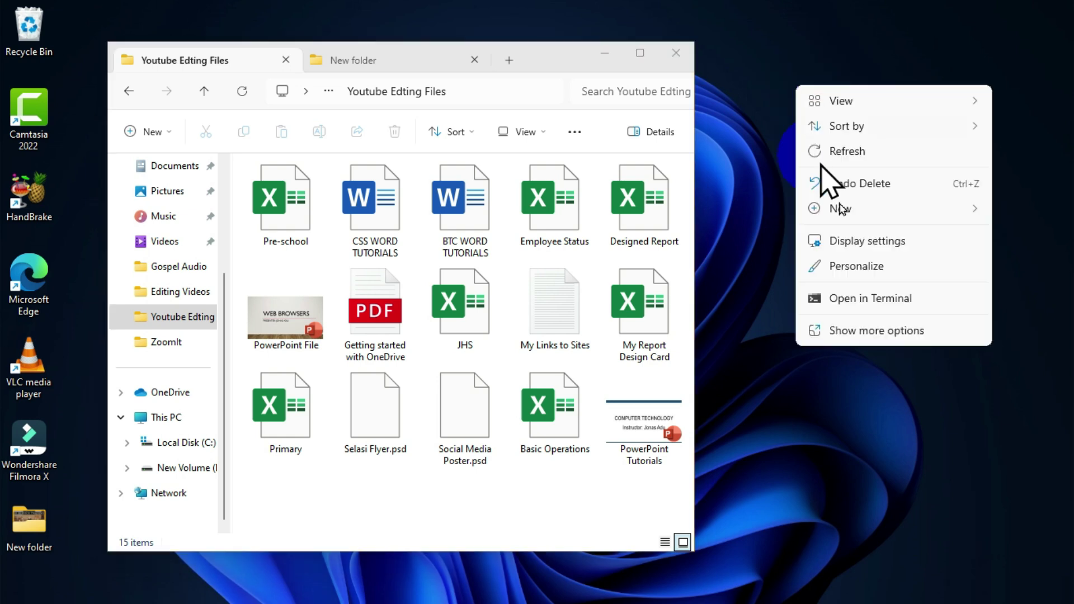
click(924, 271)
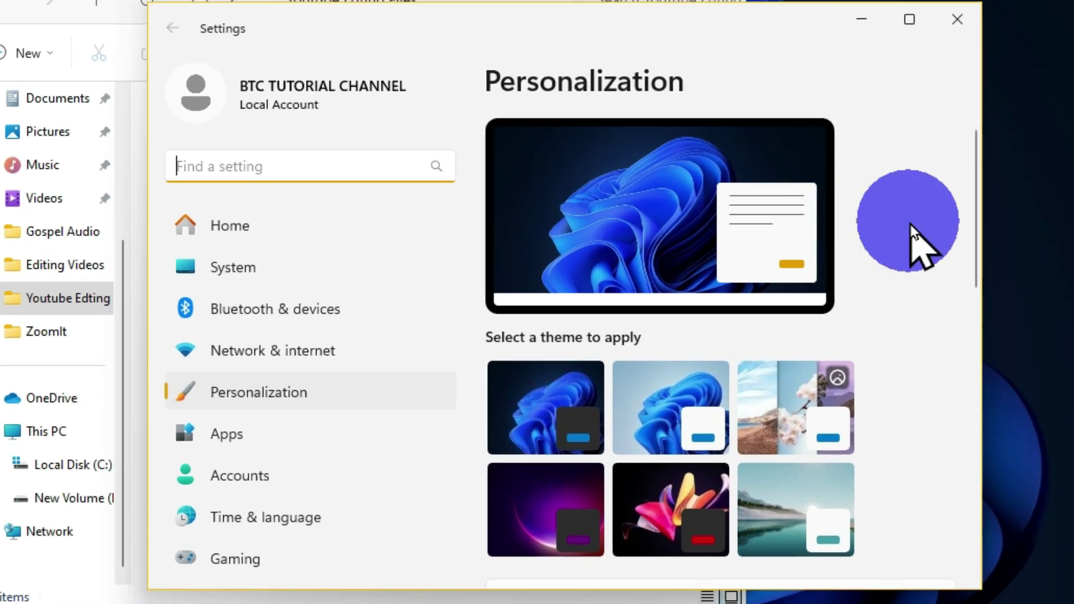
scroll(819, 267, down, 2)
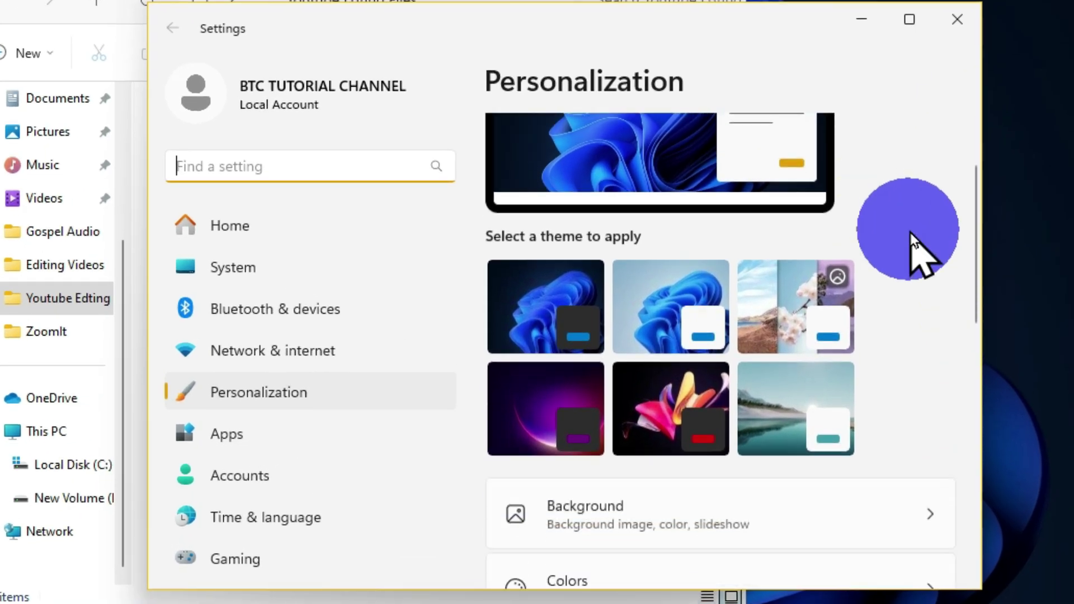
scroll(910, 233, down, 5)
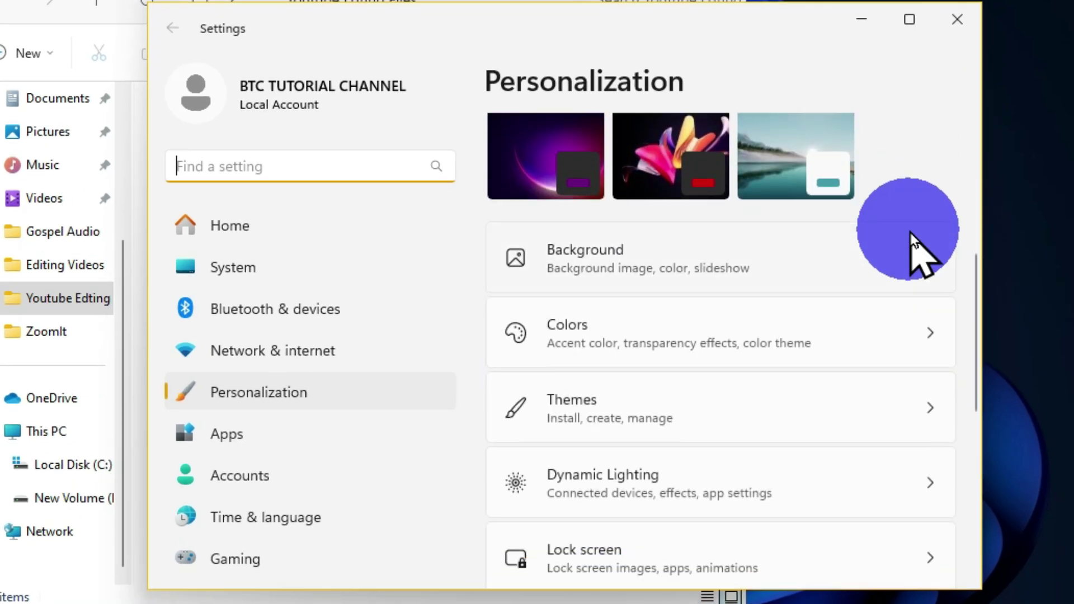
Step: On the Colors page, set Choose your mode to Dark
click(939, 339)
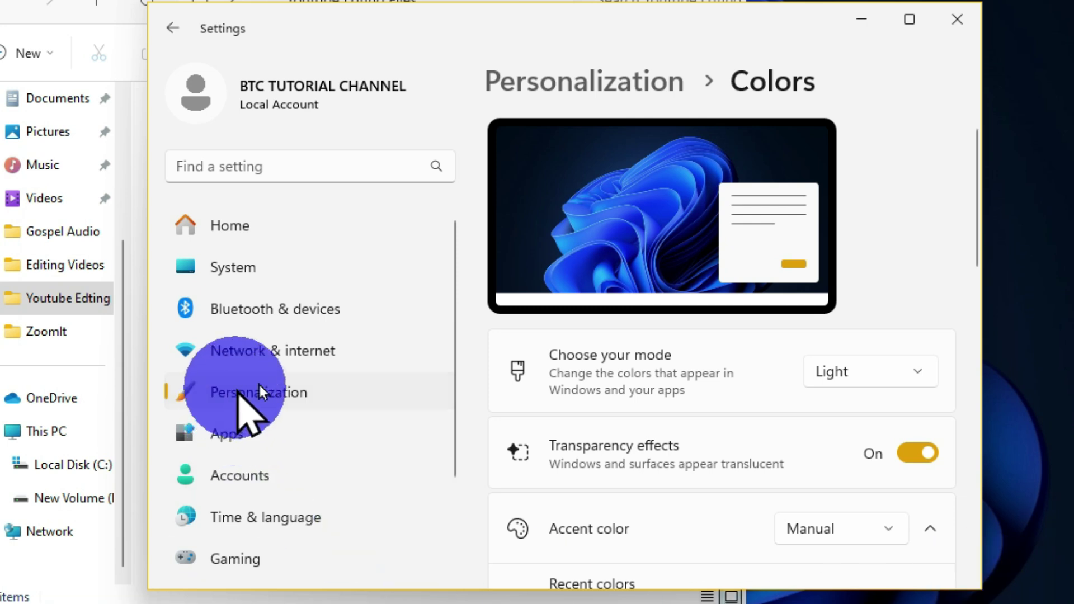
click(923, 378)
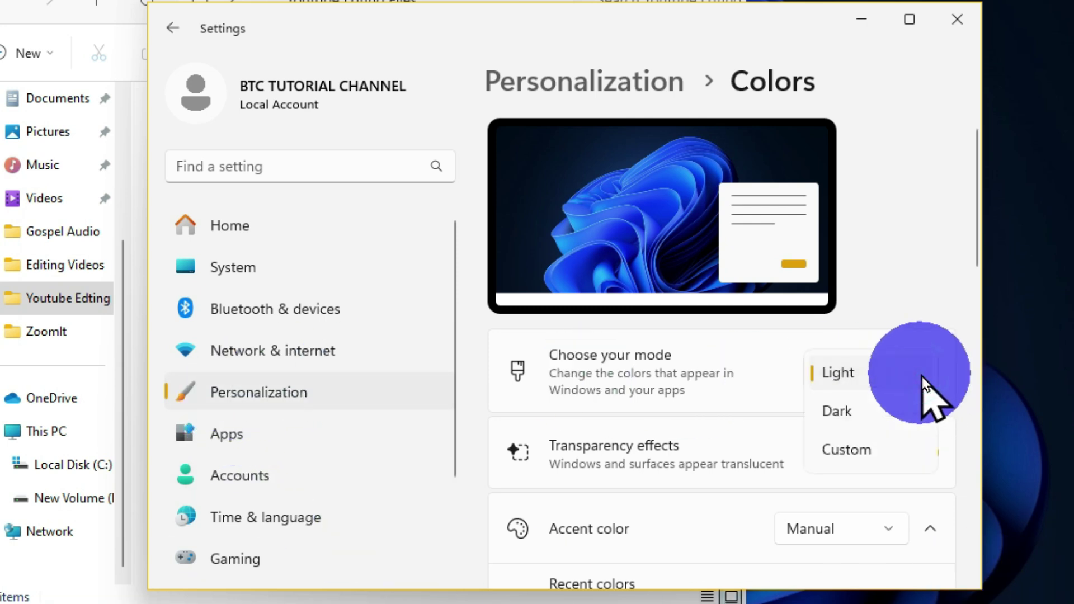
click(855, 415)
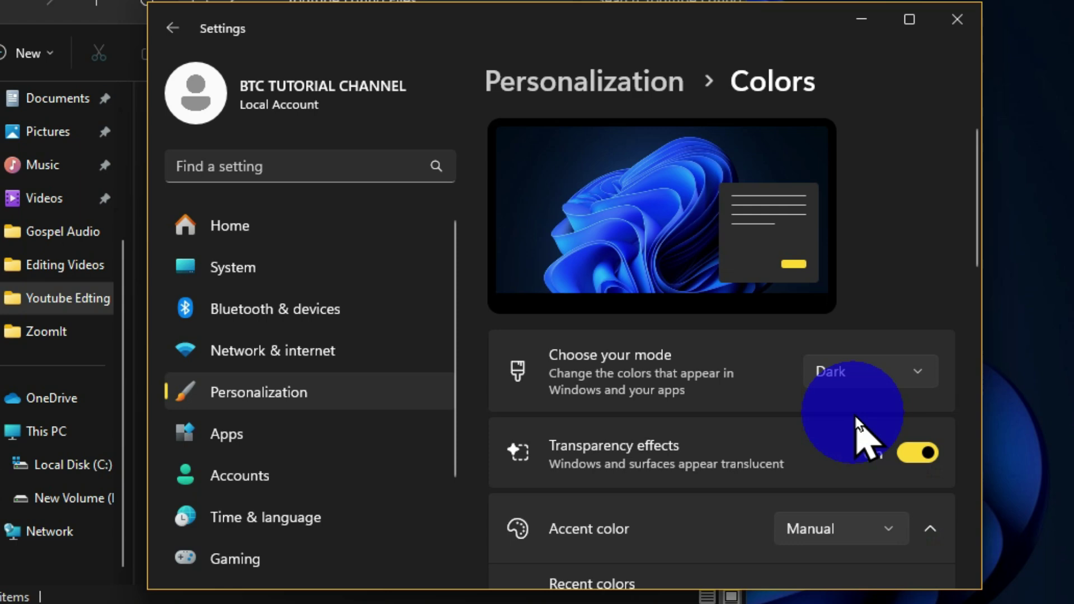
Step: Close Settings to return to the now-dark File Explorer window
click(964, 28)
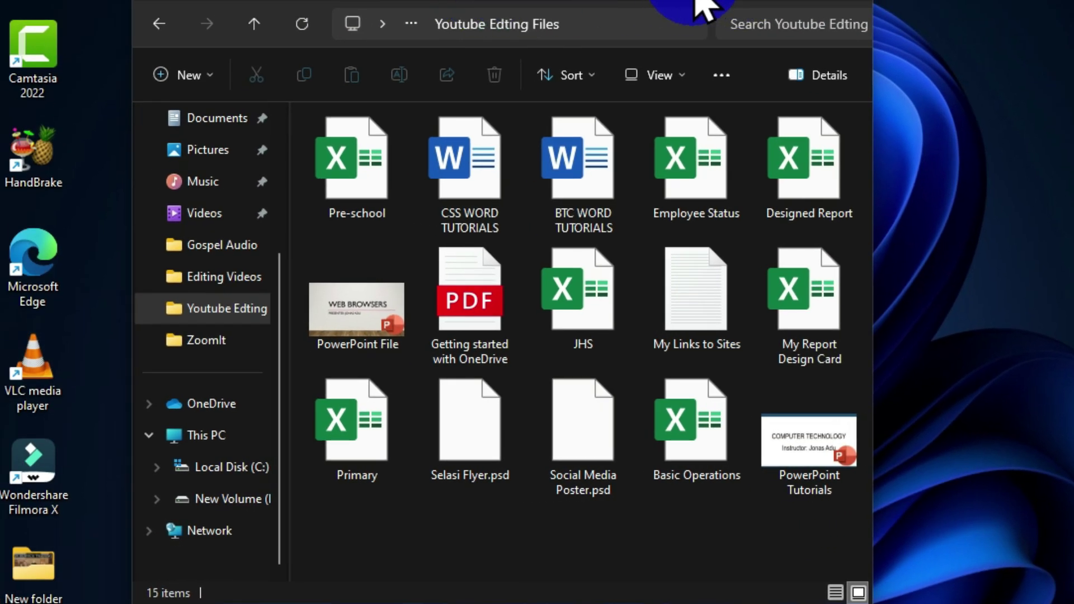